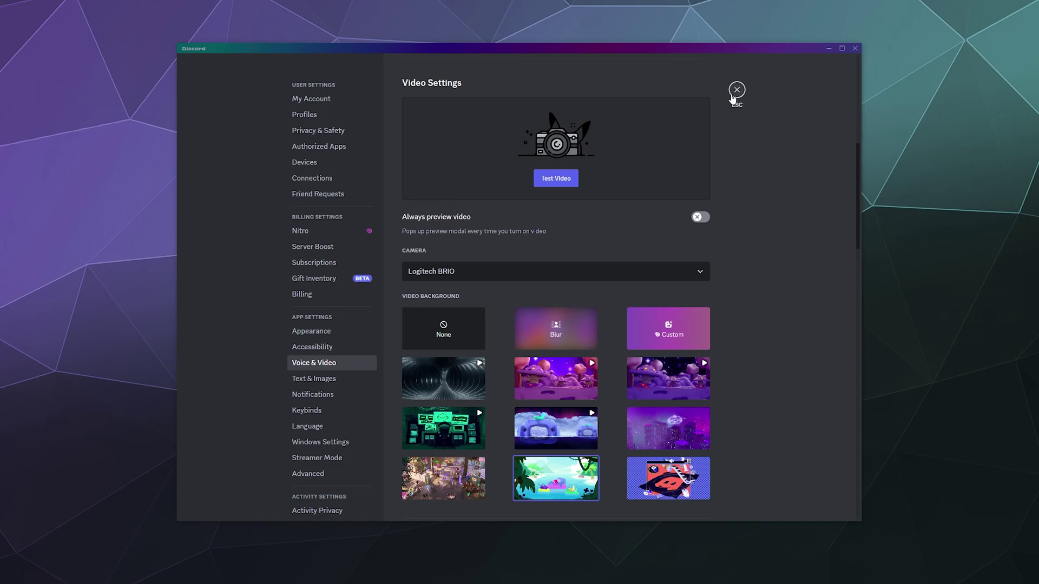
Step: Close settings, reopen User Settings and go to the Voice & Video page
{"action": "left_click", "coordinate": [735, 92]}
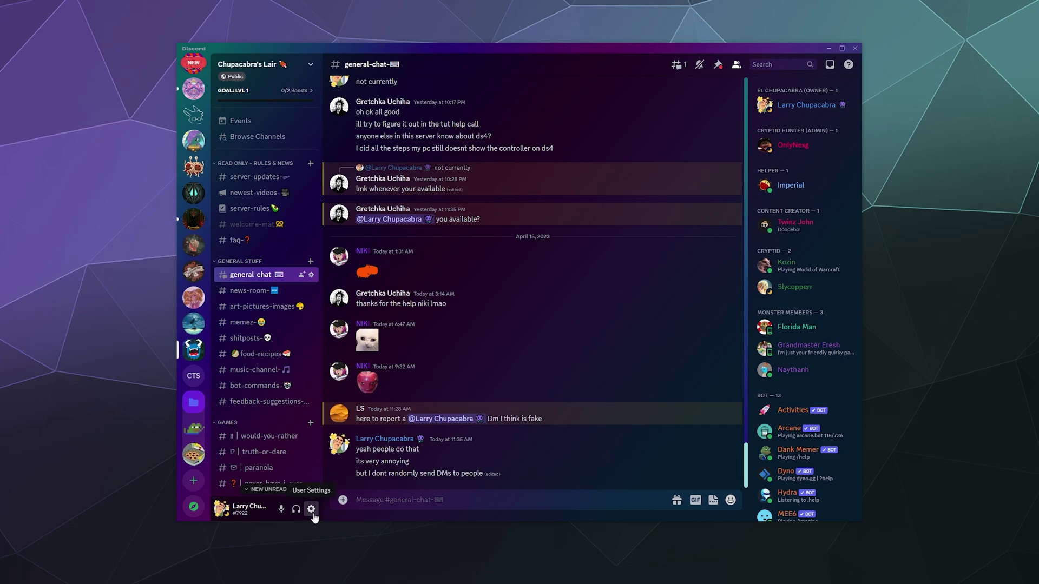
{"action": "left_click", "coordinate": [312, 510]}
{"action": "scroll", "coordinate": [327, 349], "scroll_direction": "down", "scroll_amount": 3}
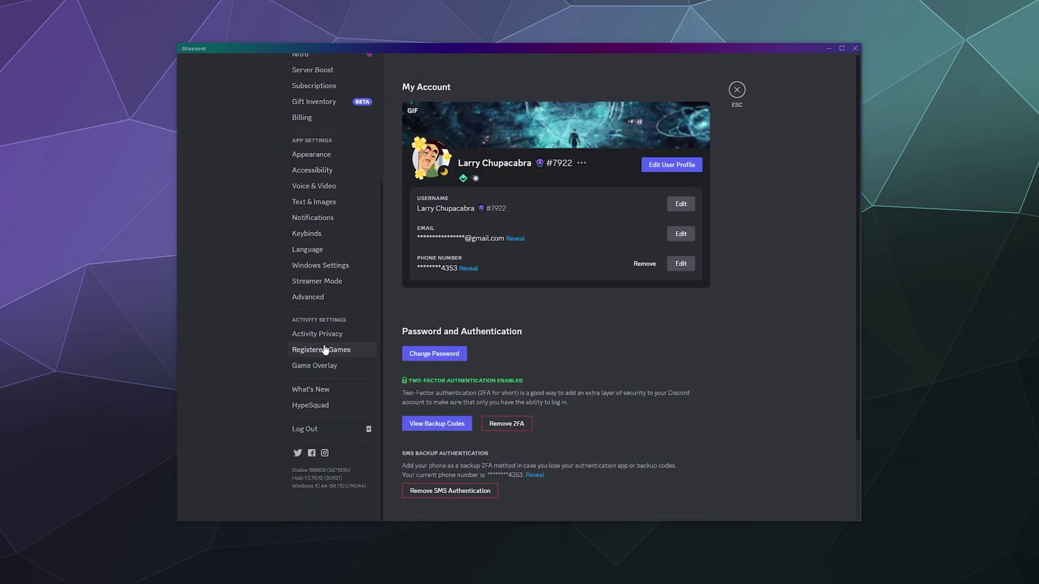
{"action": "scroll", "coordinate": [325, 349], "scroll_direction": "up", "scroll_amount": 3}
{"action": "left_click", "coordinate": [326, 279]}
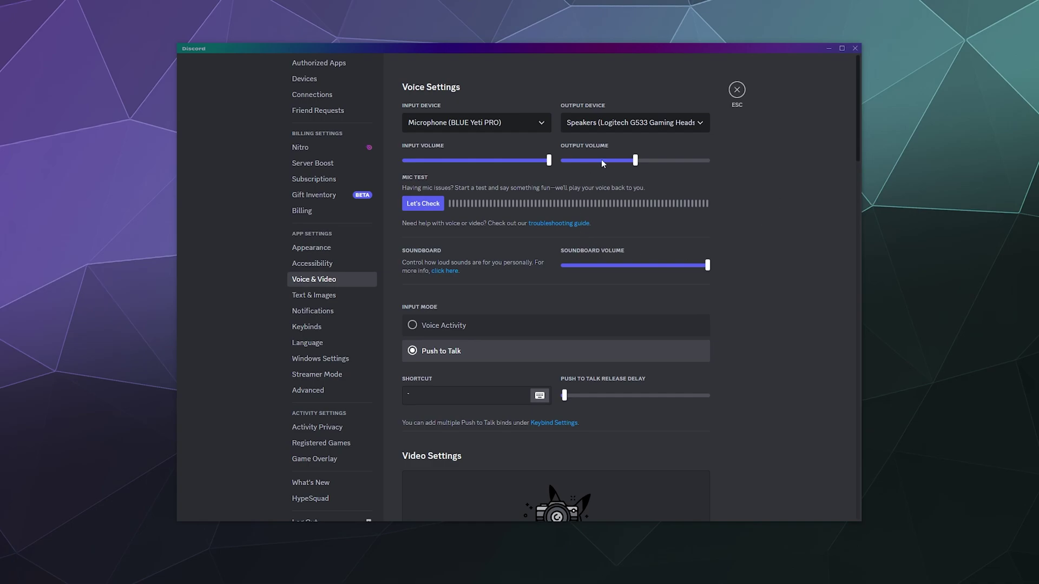
Step: Try the None and tropical island backgrounds, then set the webcam background to Blur
{"action": "scroll", "coordinate": [771, 163], "scroll_direction": "down", "scroll_amount": 7}
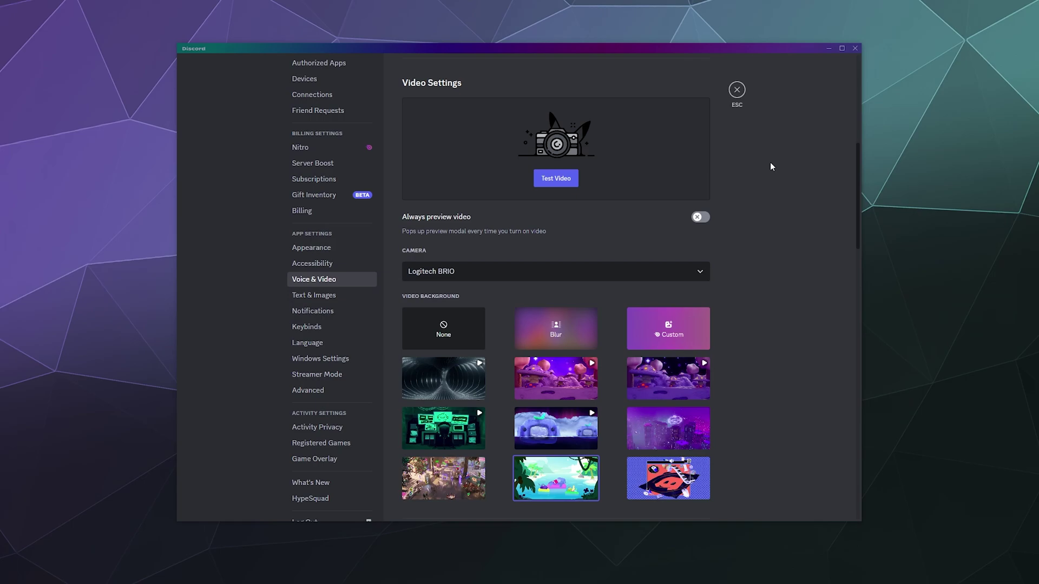
{"action": "left_click", "coordinate": [455, 338]}
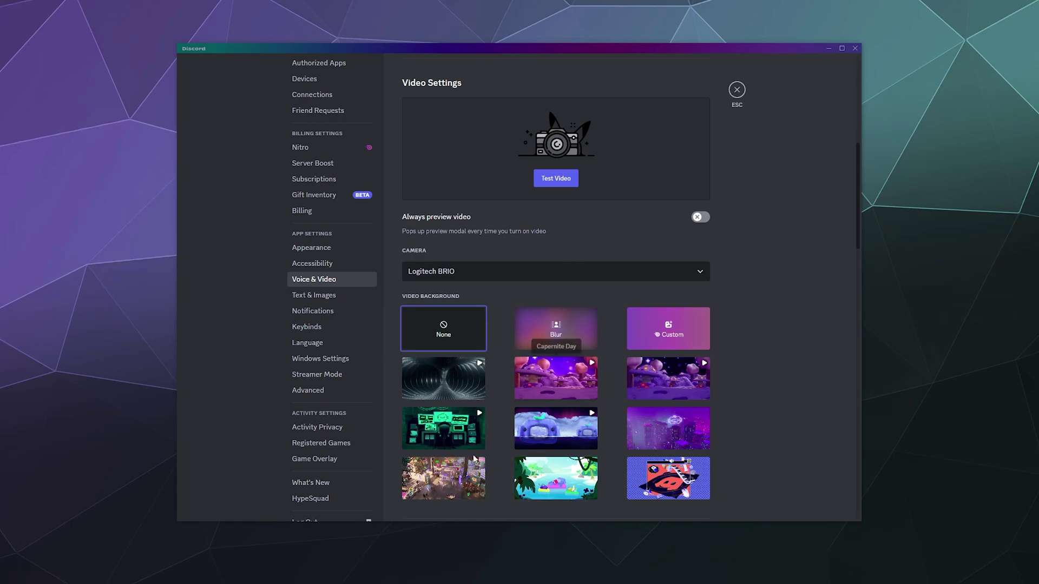
{"action": "left_click", "coordinate": [536, 494]}
{"action": "scroll", "coordinate": [577, 457], "scroll_direction": "down", "scroll_amount": 1}
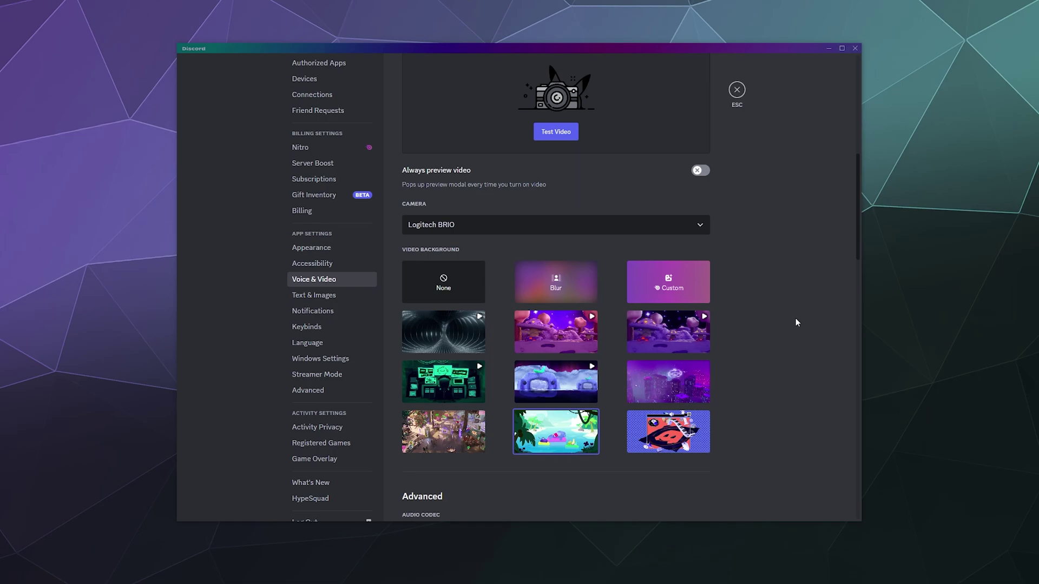
{"action": "left_click", "coordinate": [555, 282]}
{"action": "scroll", "coordinate": [837, 370], "scroll_direction": "up", "scroll_amount": 4}
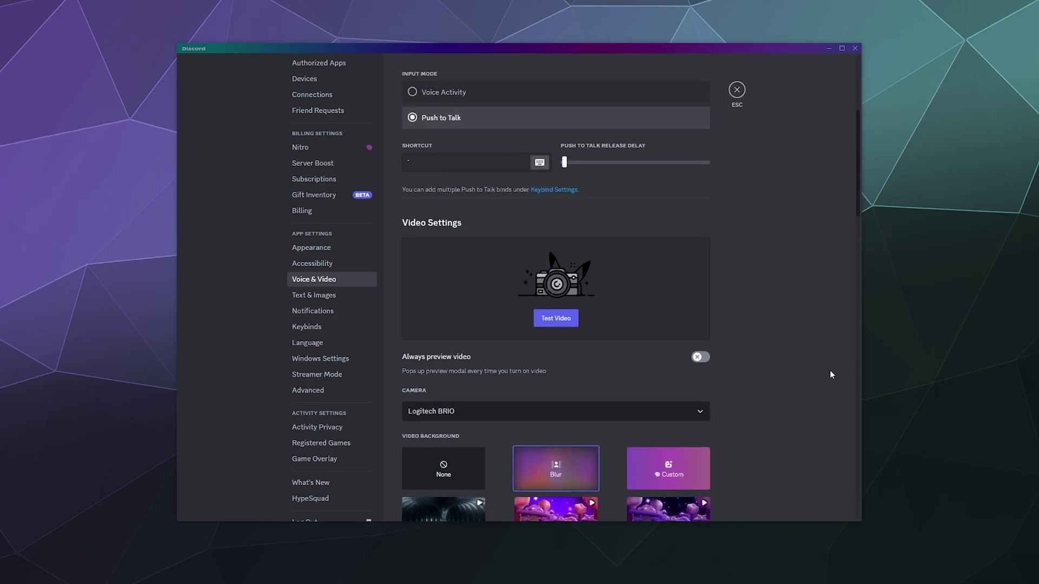
{"action": "scroll", "coordinate": [806, 371], "scroll_direction": "down", "scroll_amount": 2}
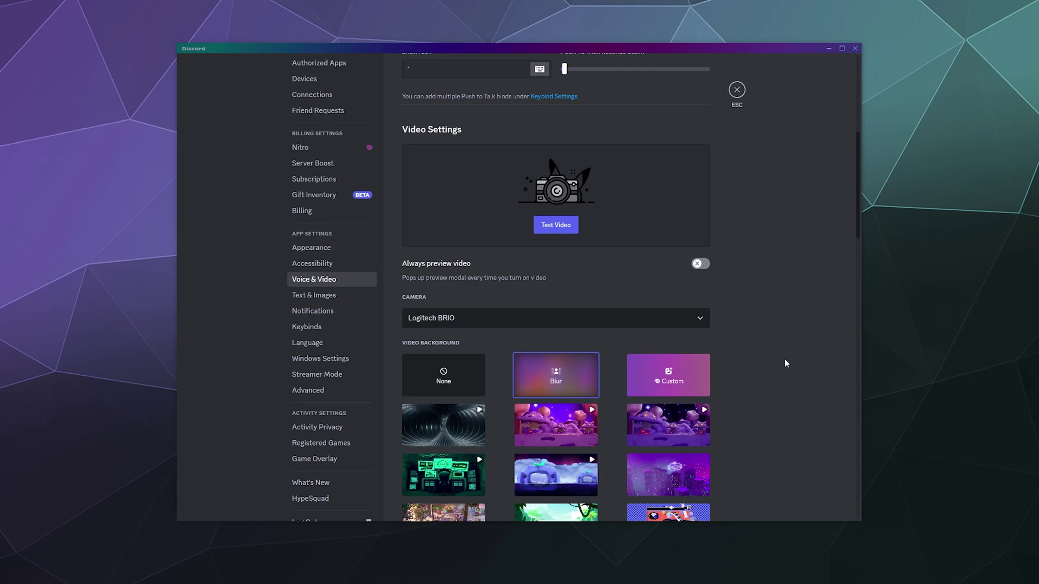
{"action": "scroll", "coordinate": [747, 278], "scroll_direction": "up", "scroll_amount": 2}
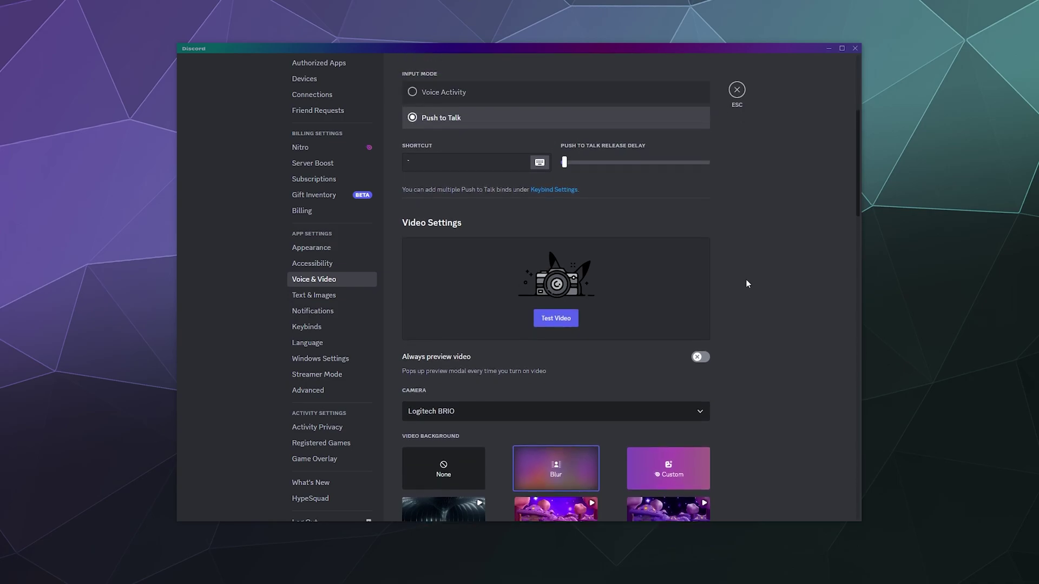
{"action": "scroll", "coordinate": [747, 283], "scroll_direction": "down", "scroll_amount": 2}
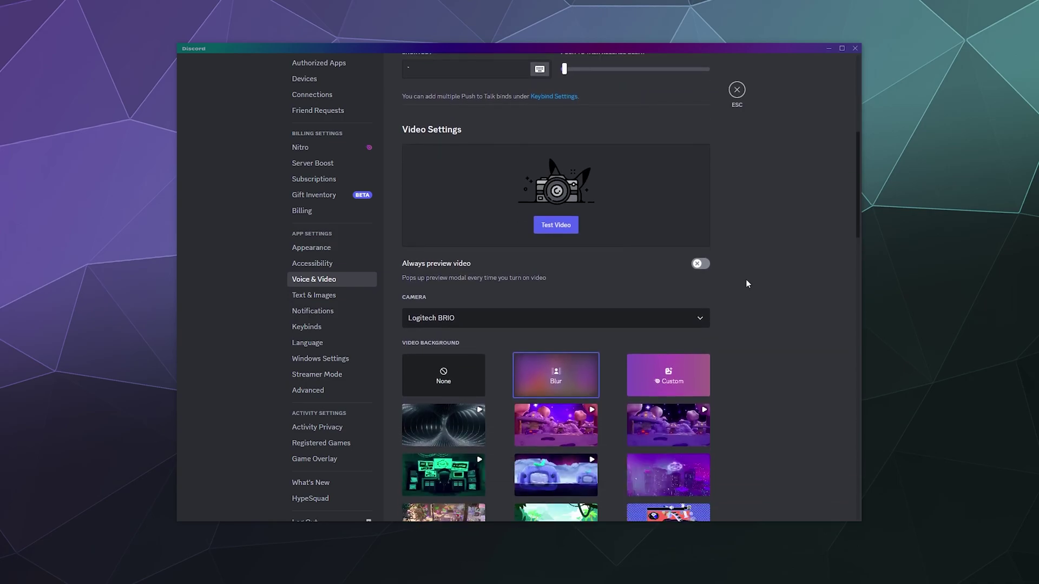
Step: Start Test Video to preview the live webcam feed with Blur applied
{"action": "left_click", "coordinate": [550, 230]}
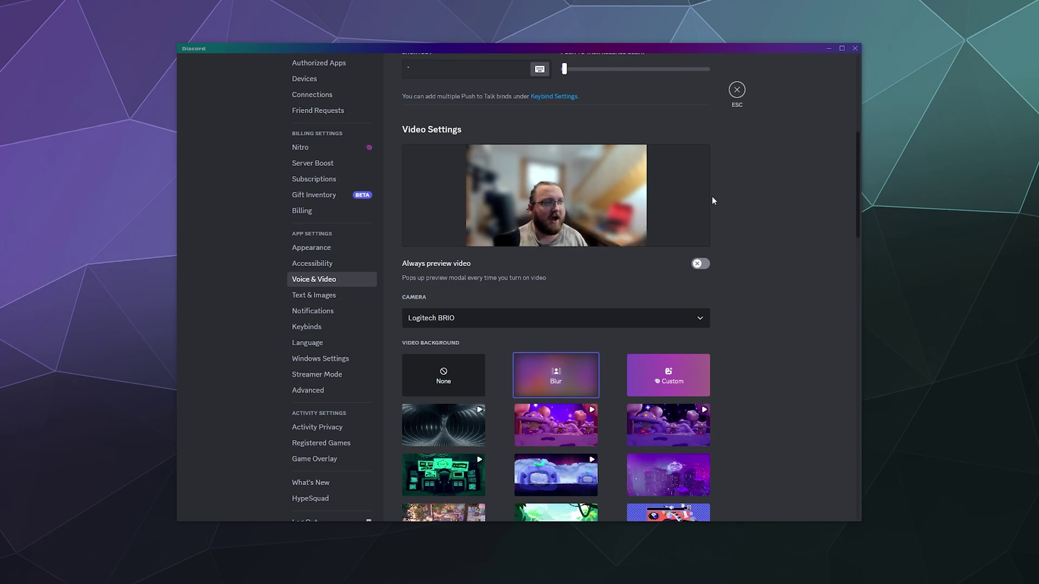
Step: Switch the webcam background to the jungle beach scene, then the purple mushroom night scene
{"action": "scroll", "coordinate": [713, 197], "scroll_direction": "down", "scroll_amount": 4}
{"action": "scroll", "coordinate": [712, 197], "scroll_direction": "up", "scroll_amount": 3}
{"action": "scroll", "coordinate": [600, 341], "scroll_direction": "down", "scroll_amount": 1}
{"action": "left_click", "coordinate": [556, 431]}
{"action": "scroll", "coordinate": [719, 382], "scroll_direction": "up", "scroll_amount": 1}
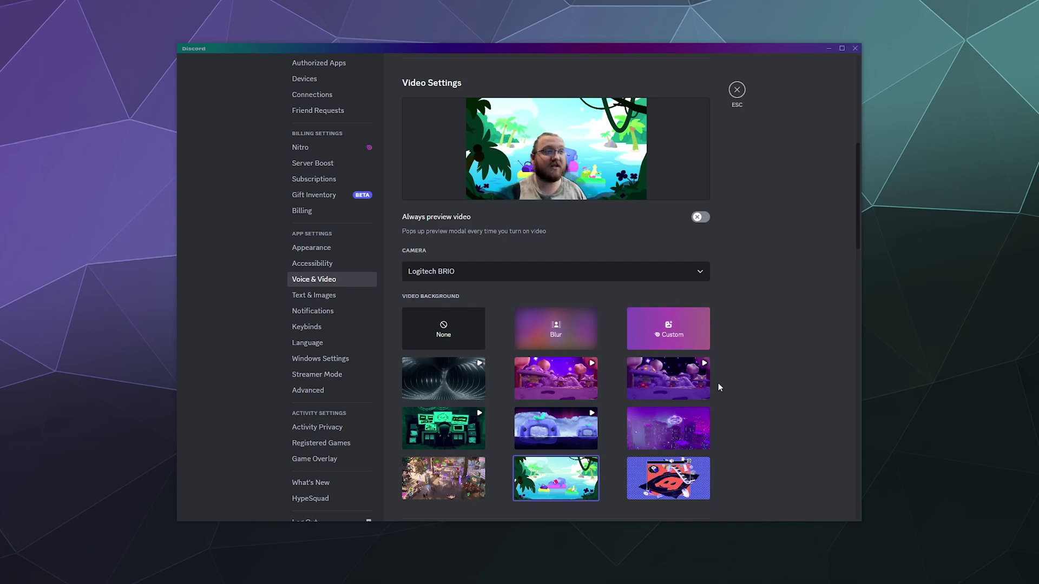
{"action": "scroll", "coordinate": [719, 387], "scroll_direction": "down", "scroll_amount": 2}
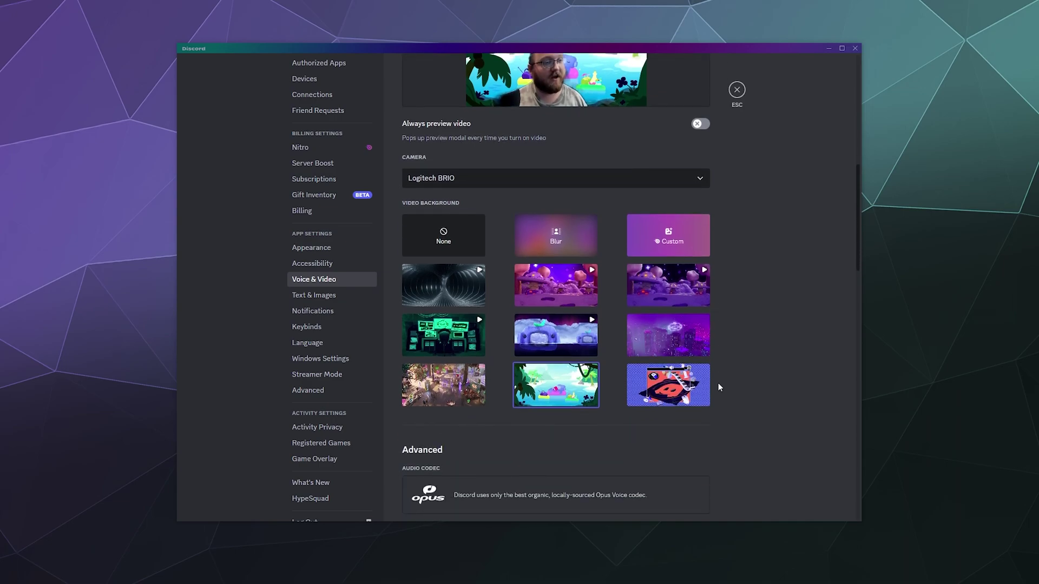
{"action": "left_click", "coordinate": [668, 285]}
{"action": "scroll", "coordinate": [782, 344], "scroll_direction": "up", "scroll_amount": 4}
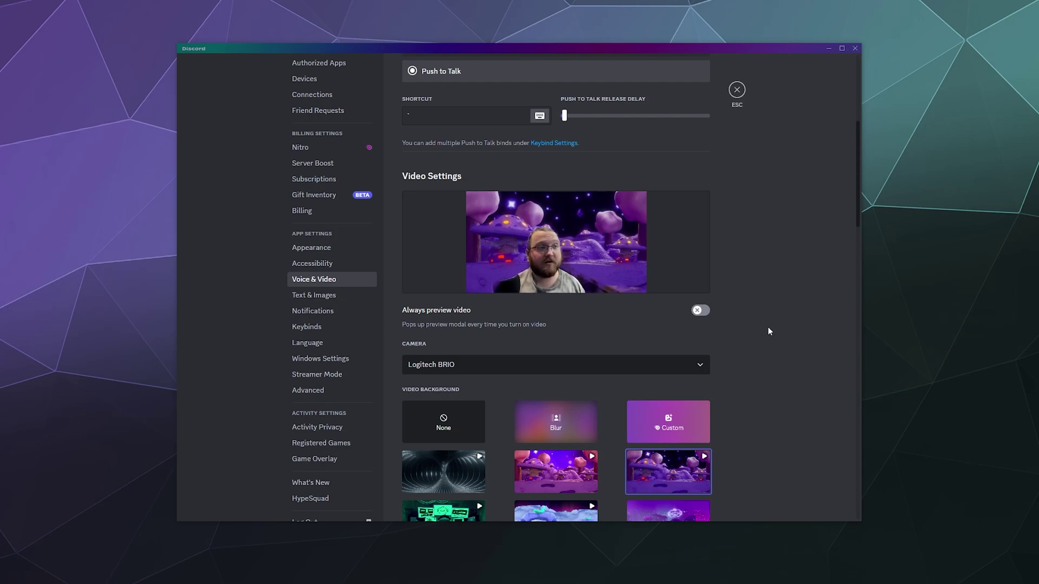
{"action": "scroll", "coordinate": [768, 331], "scroll_direction": "down", "scroll_amount": 1}
{"action": "scroll", "coordinate": [767, 328], "scroll_direction": "down", "scroll_amount": 3}
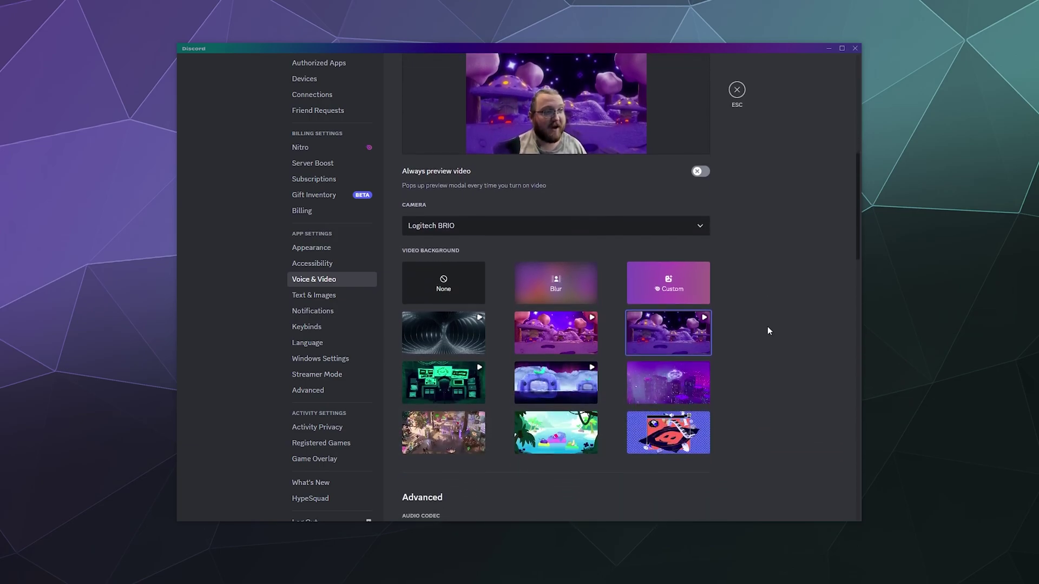
Step: Upload the SingleSilkyFruitfly-mobile video as a custom background via Upload Image or Video
{"action": "left_click", "coordinate": [673, 293]}
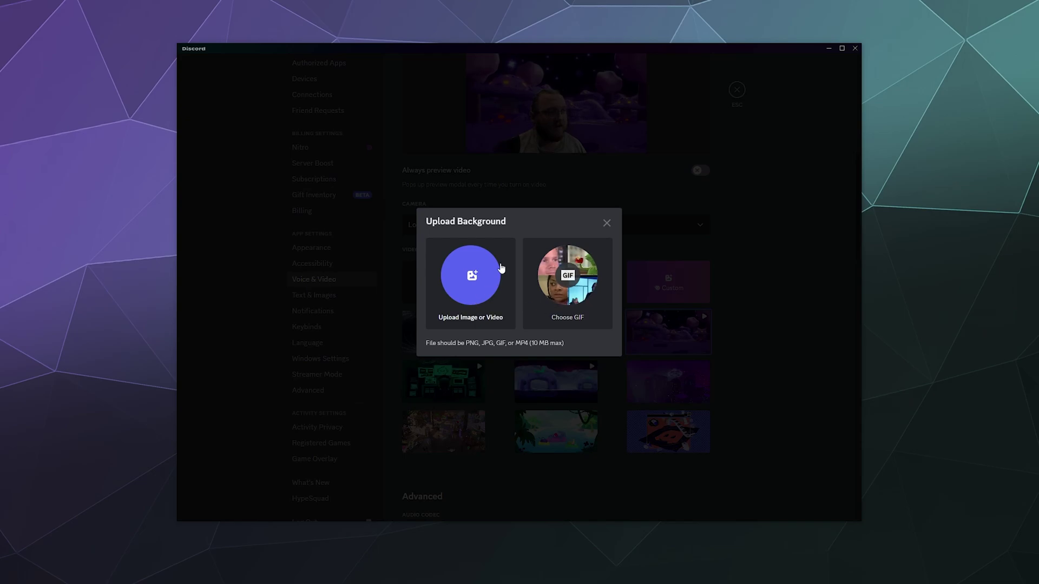
{"action": "left_click", "coordinate": [494, 271]}
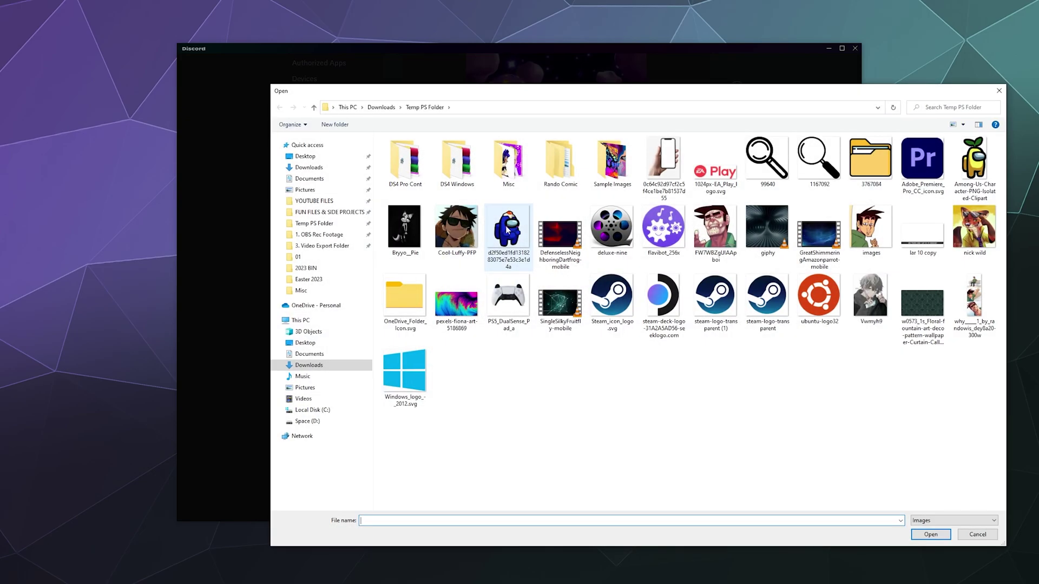
{"action": "left_click", "coordinate": [813, 238]}
{"action": "left_click", "coordinate": [557, 309]}
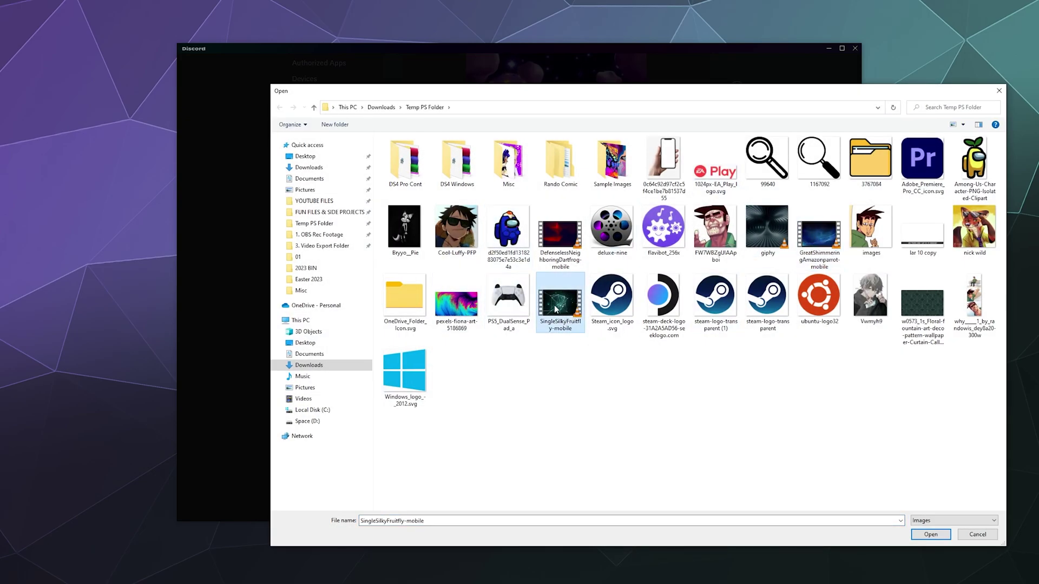
{"action": "left_click", "coordinate": [930, 534]}
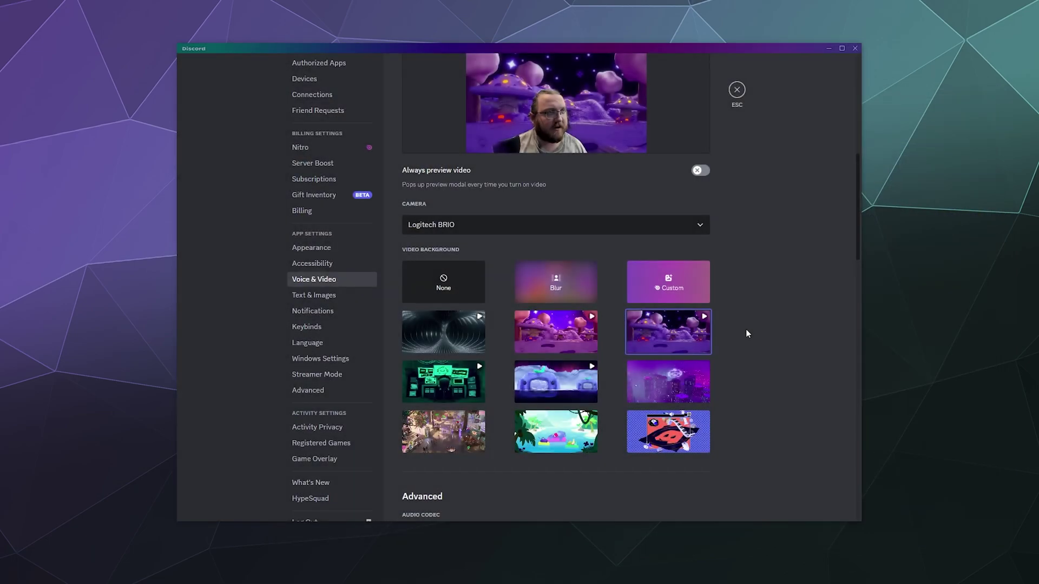
Step: Scroll through Voice & Video settings to check the new custom tile and network-lines preview
{"action": "scroll", "coordinate": [746, 325], "scroll_direction": "up", "scroll_amount": 3}
{"action": "scroll", "coordinate": [747, 321], "scroll_direction": "down", "scroll_amount": 2}
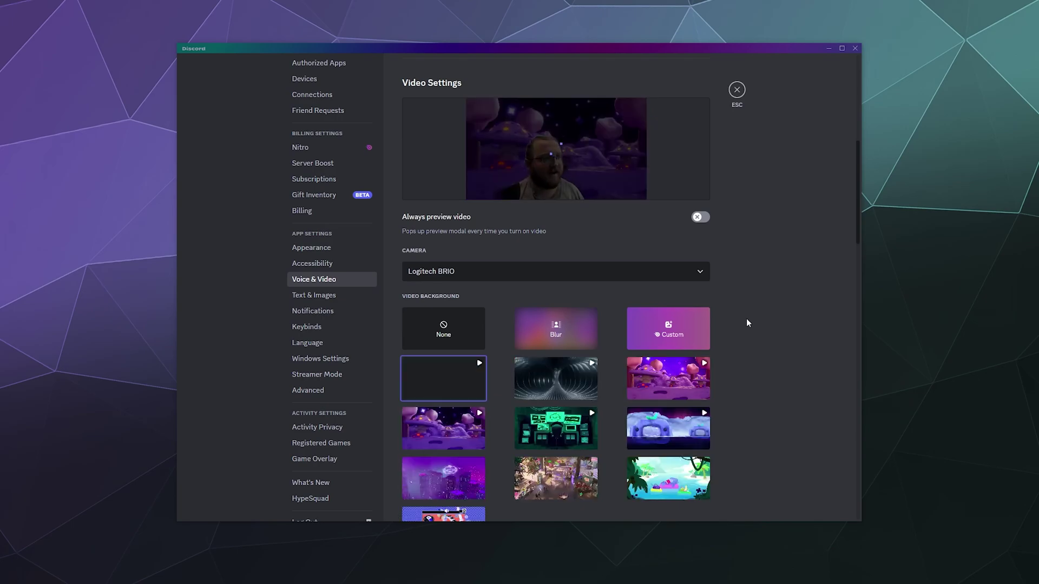
{"action": "scroll", "coordinate": [747, 319], "scroll_direction": "up", "scroll_amount": 3}
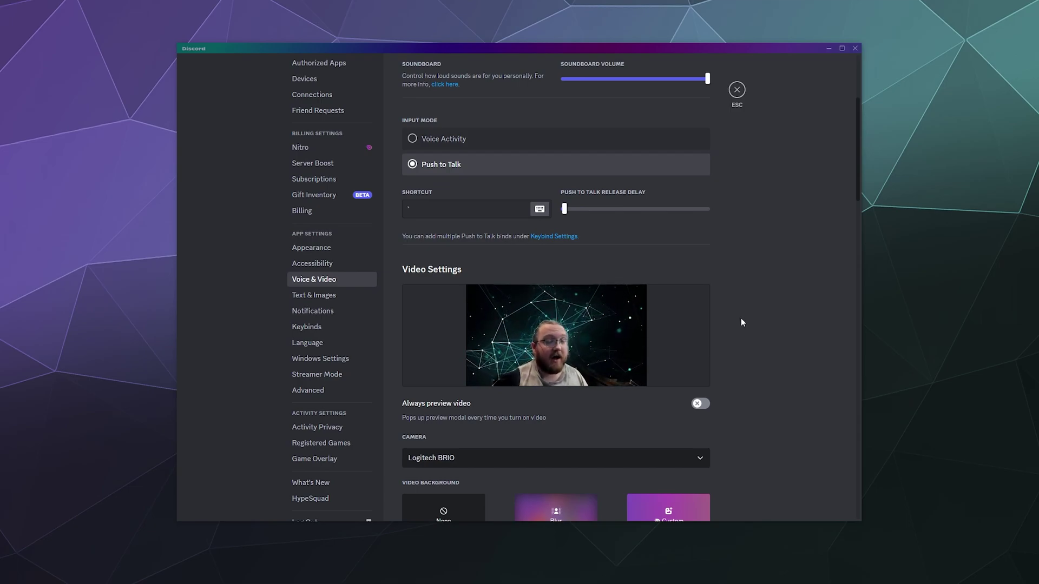
{"action": "scroll", "coordinate": [741, 322], "scroll_direction": "down", "scroll_amount": 1}
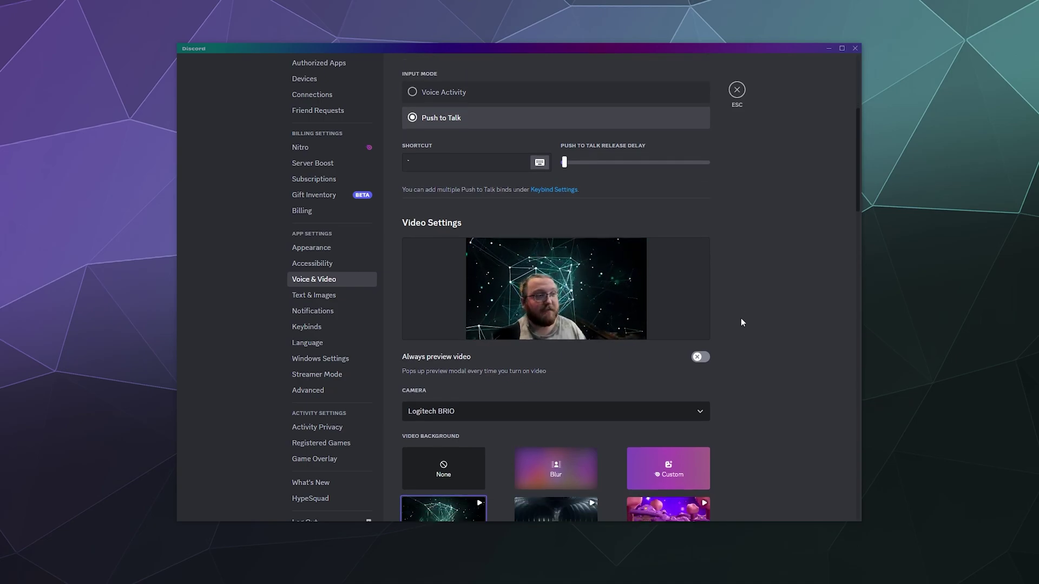
{"action": "scroll", "coordinate": [742, 322], "scroll_direction": "down", "scroll_amount": 5}
{"action": "scroll", "coordinate": [741, 322], "scroll_direction": "down", "scroll_amount": 2}
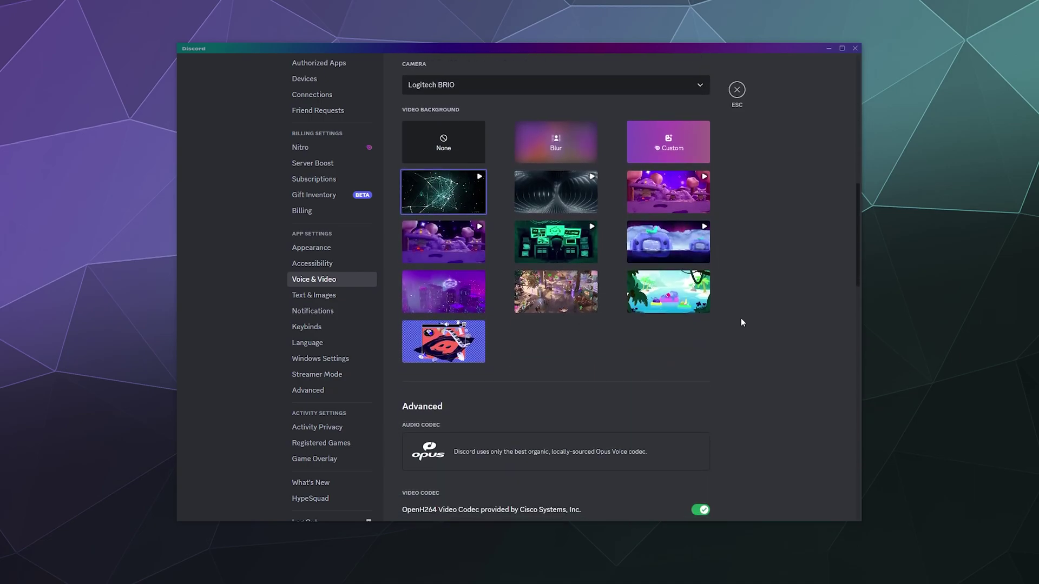
{"action": "scroll", "coordinate": [741, 322], "scroll_direction": "up", "scroll_amount": 7}
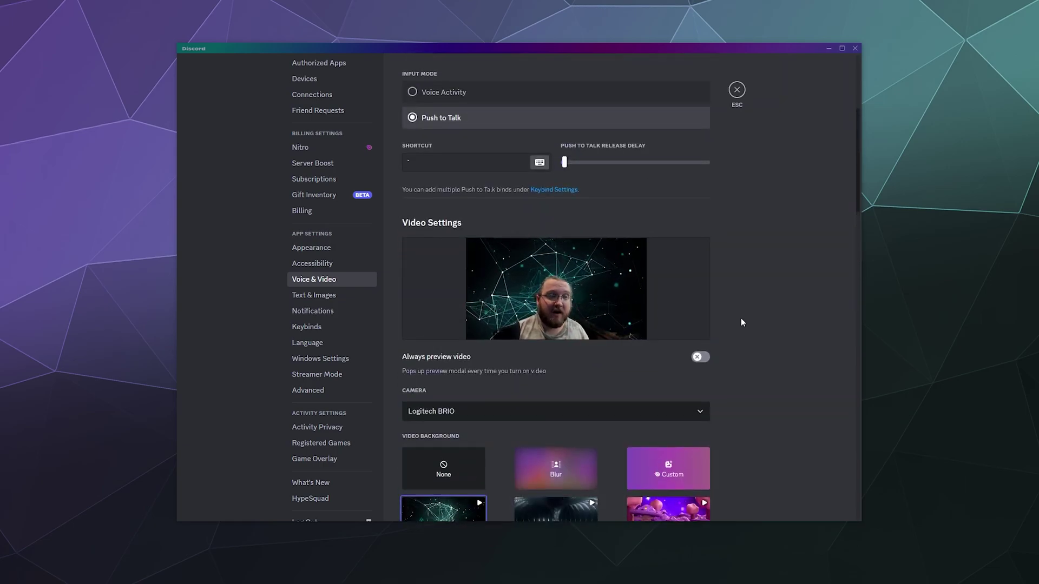
{"action": "left_click", "coordinate": [560, 417]}
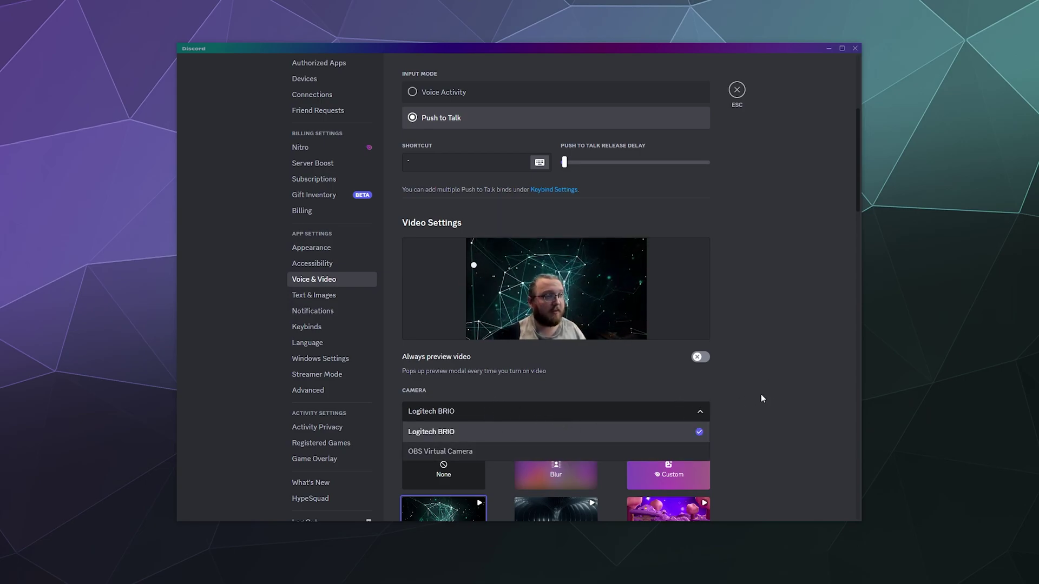
{"action": "left_click", "coordinate": [697, 389]}
{"action": "scroll", "coordinate": [697, 388], "scroll_direction": "down", "scroll_amount": 5}
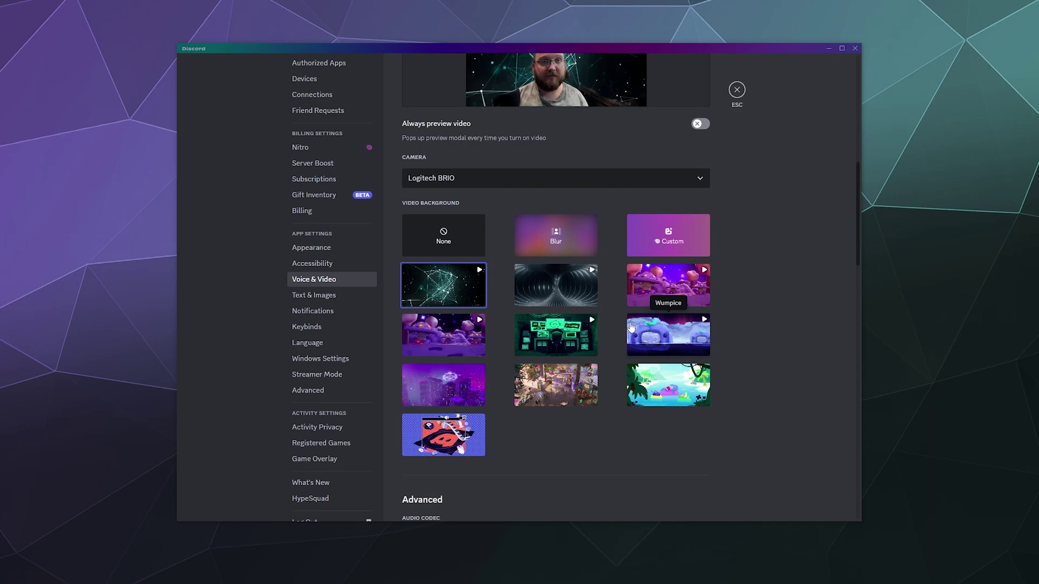
{"action": "scroll", "coordinate": [630, 331], "scroll_direction": "up", "scroll_amount": 3}
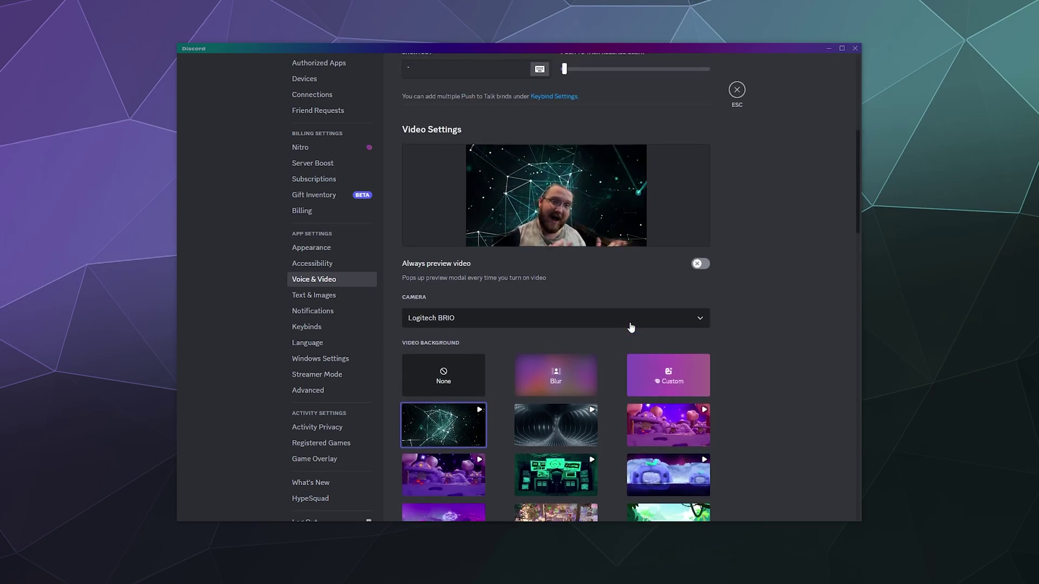